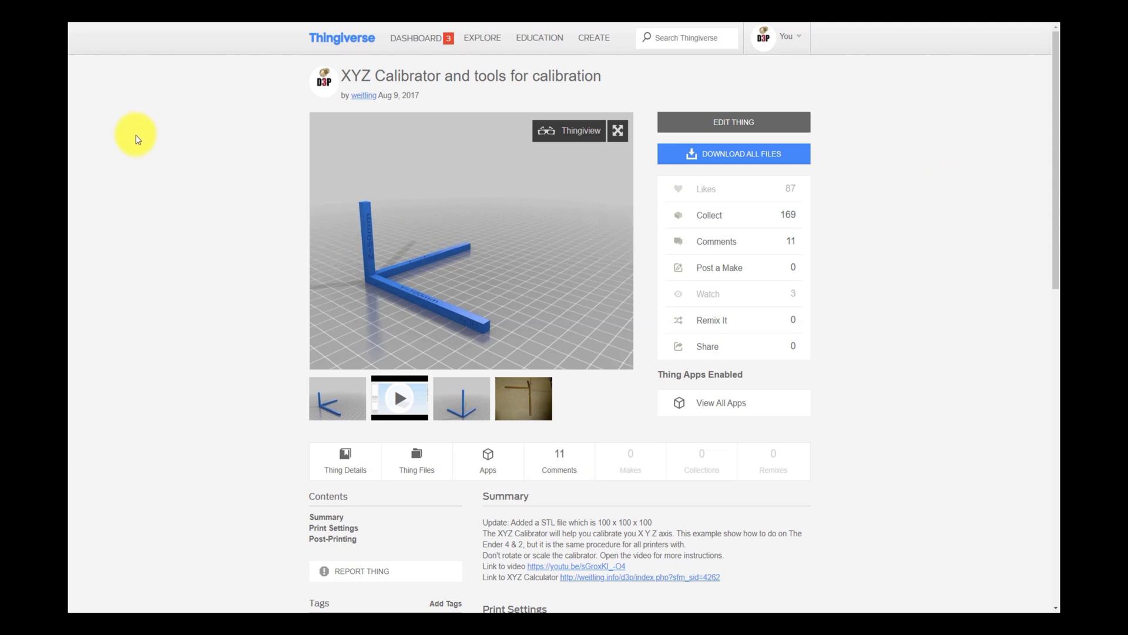
Download all XYZ Calibrator files from Thingiverse and save the zip to disk
{"action": "mouse_move", "coordinate": [320, 246]}
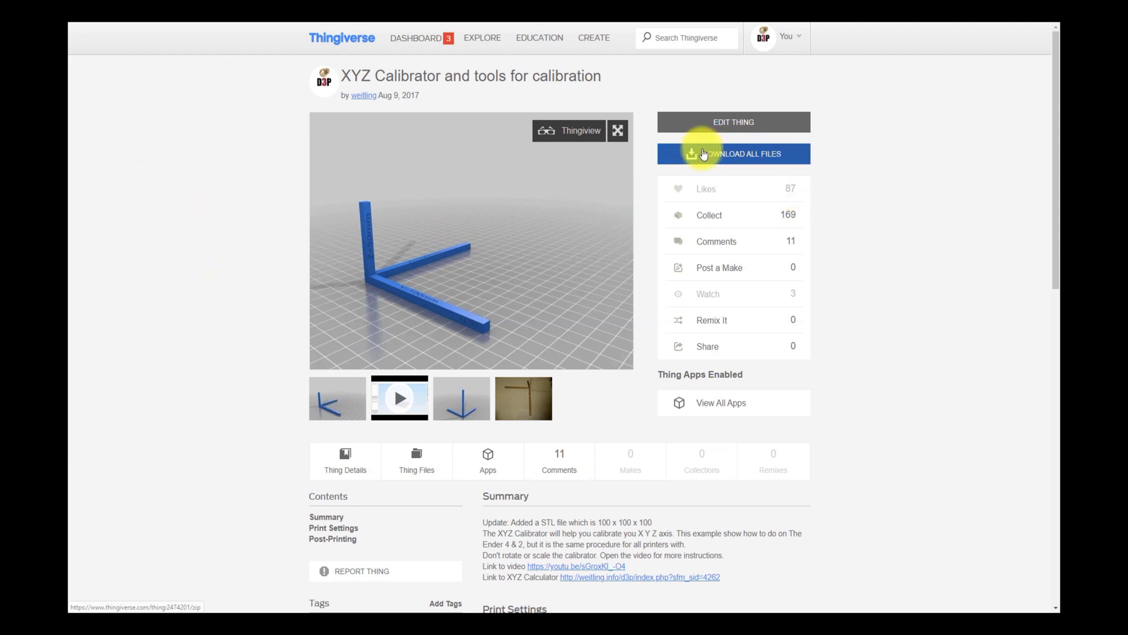
{"action": "left_click", "coordinate": [704, 154]}
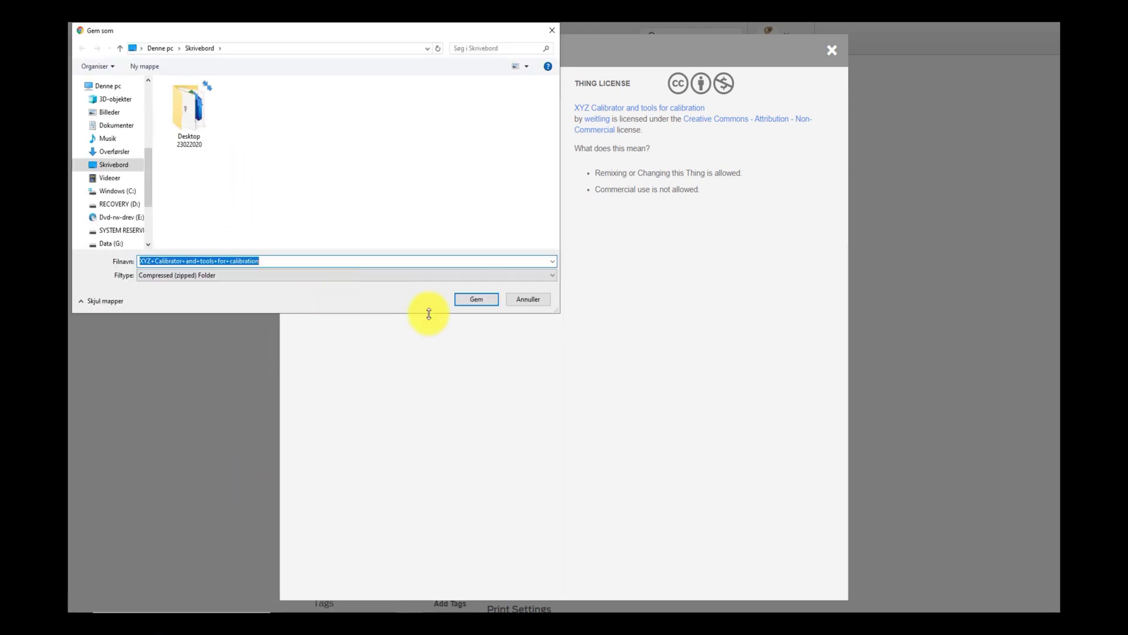
{"action": "left_click", "coordinate": [476, 299]}
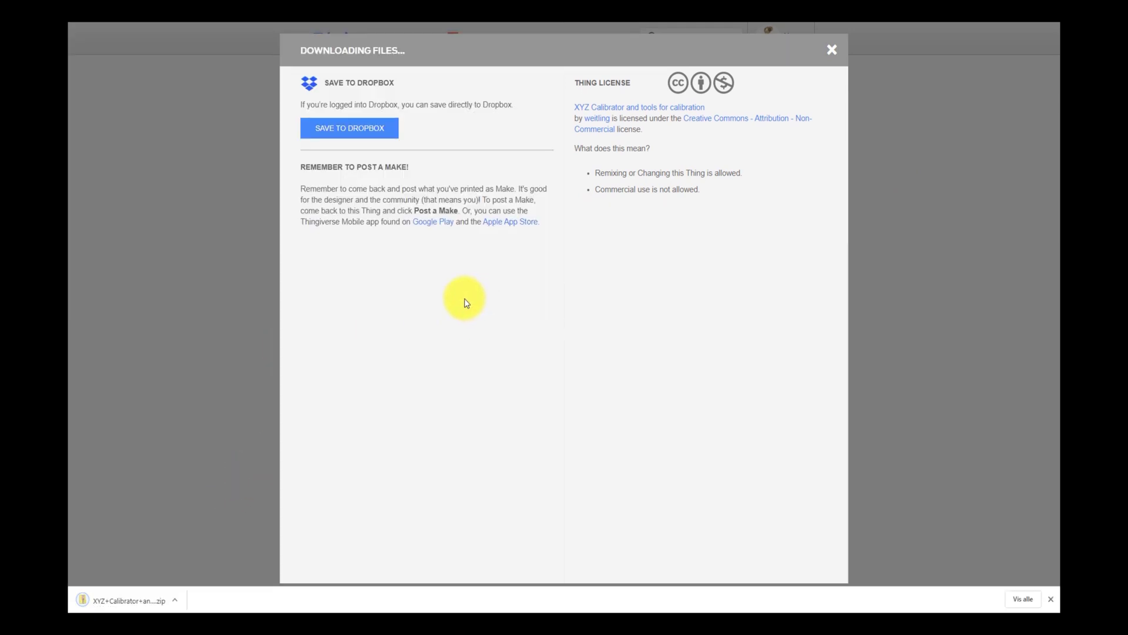
Open the downloaded zip and browse its files folder containing XYZ_Calibrator and XYZ_Calibrator_100mm
{"action": "left_click", "coordinate": [141, 599]}
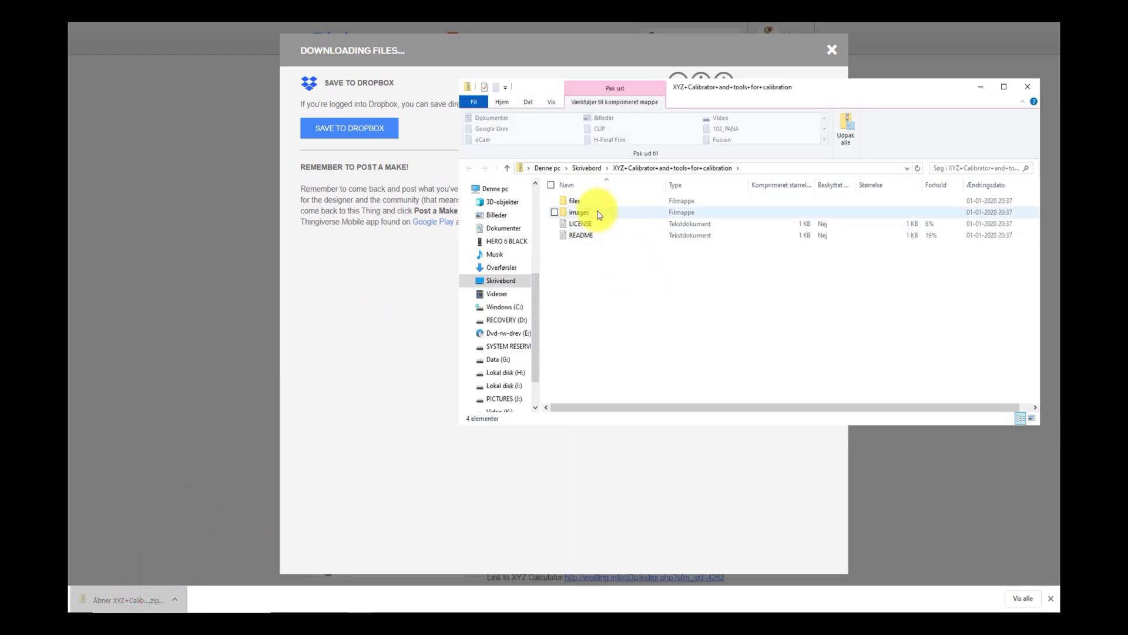
{"action": "double_click", "coordinate": [579, 201]}
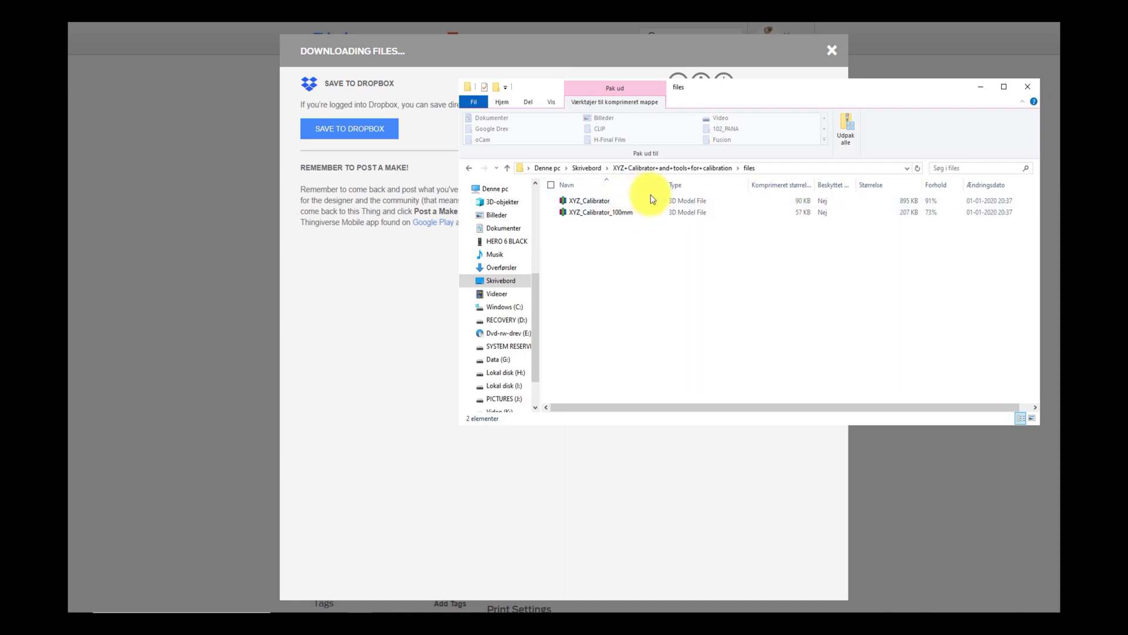
Close Explorer and the download notice, then review process D9's layer, extruder and speed settings
{"action": "left_click", "coordinate": [1028, 87]}
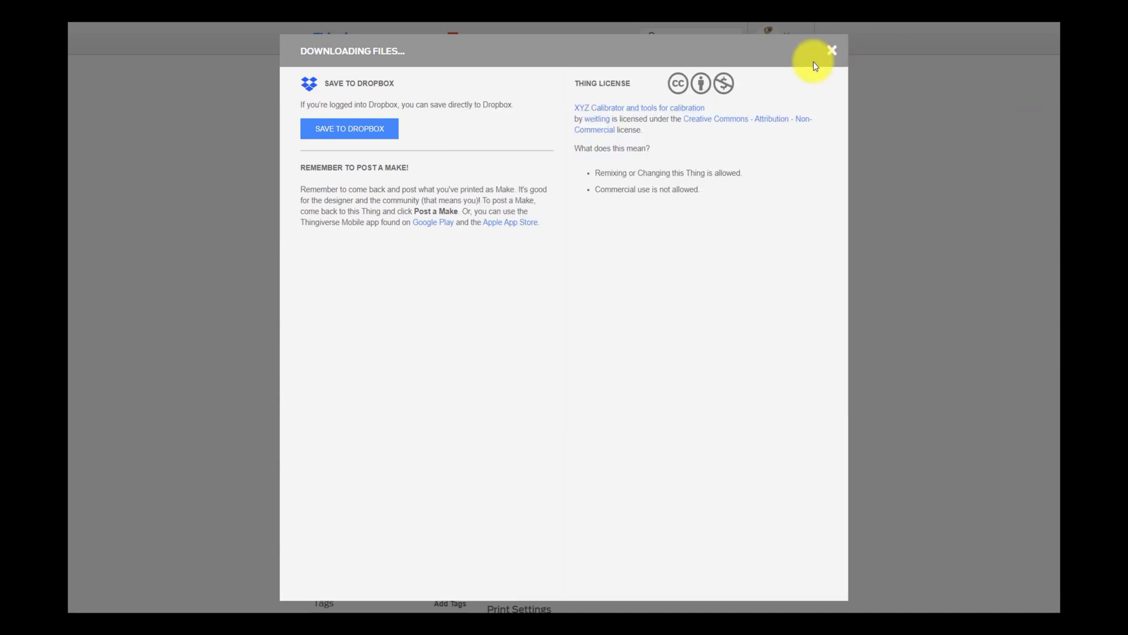
{"action": "left_click", "coordinate": [830, 51]}
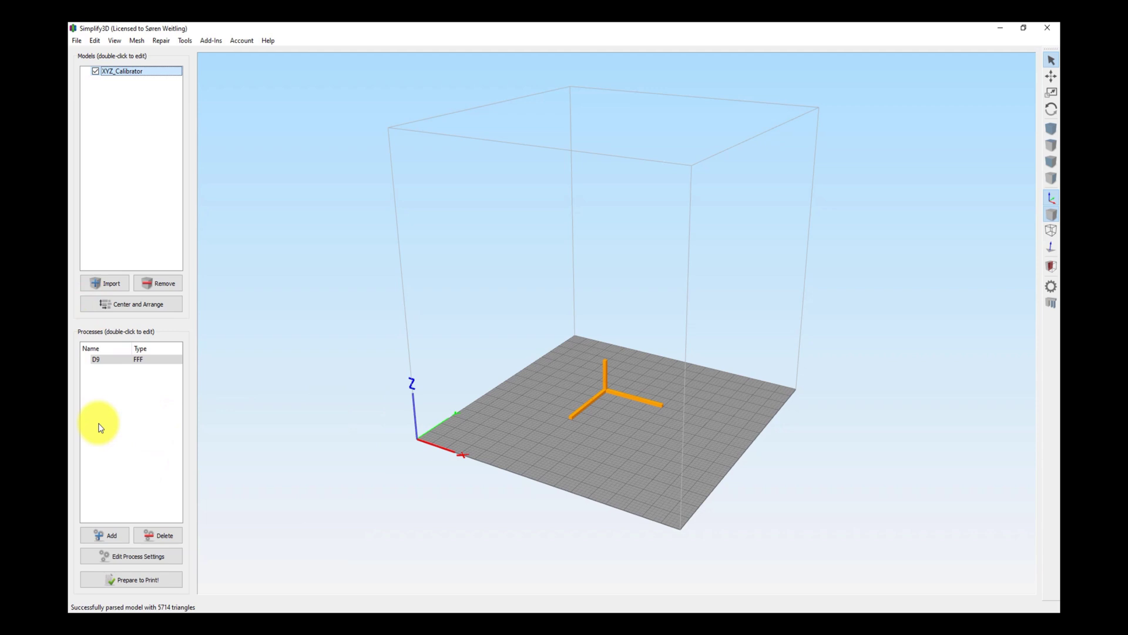
{"action": "left_click", "coordinate": [147, 556]}
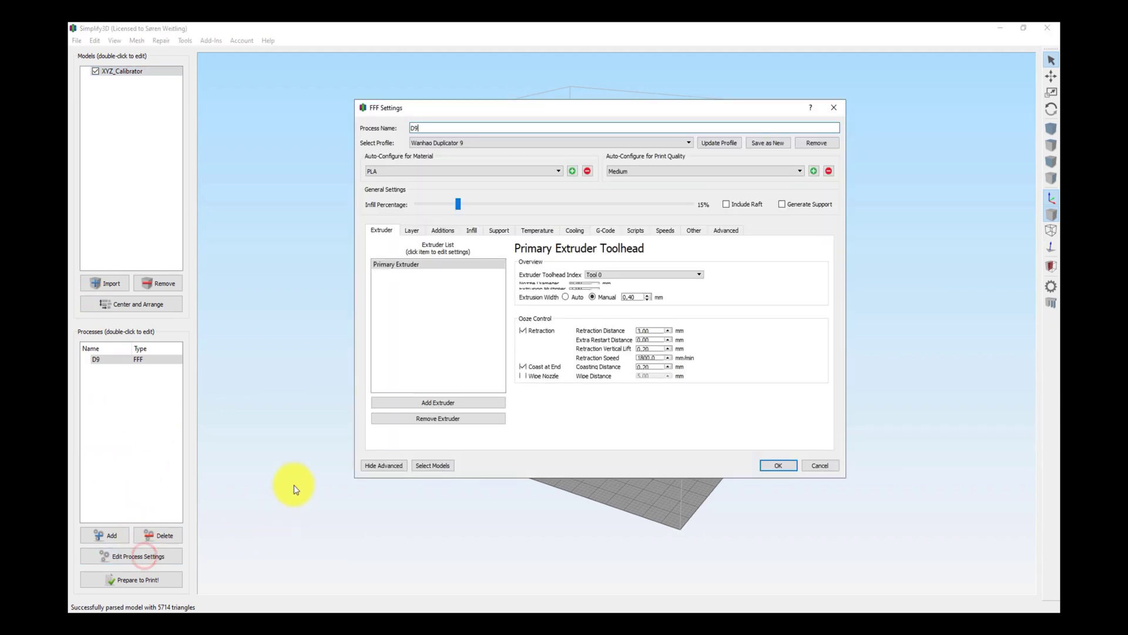
{"action": "left_click", "coordinate": [412, 229]}
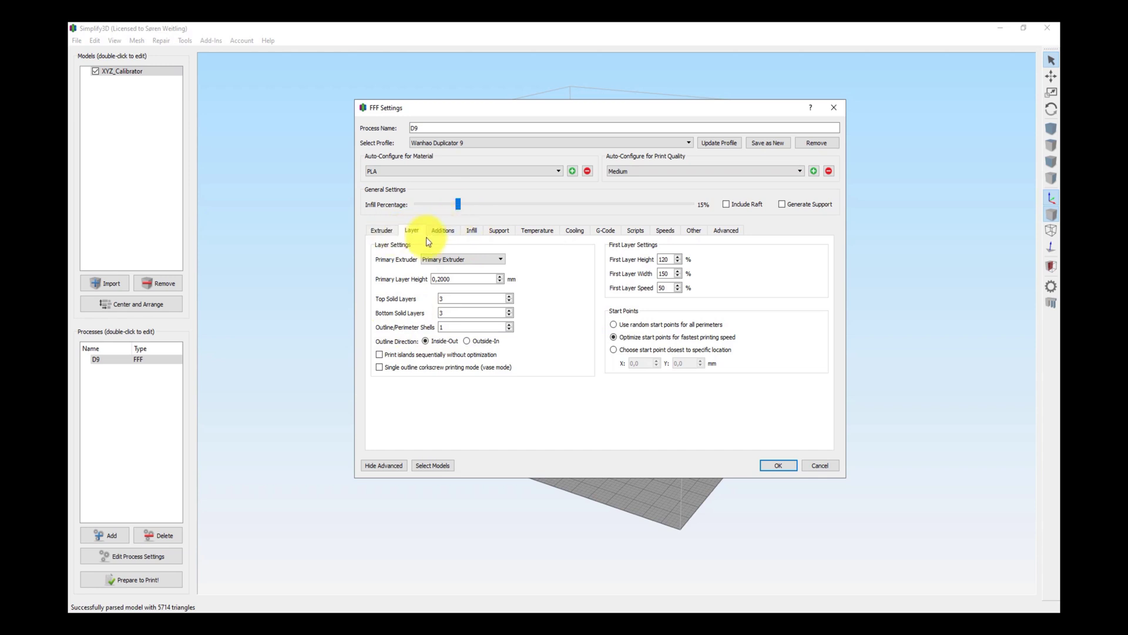
{"action": "left_click", "coordinate": [383, 234]}
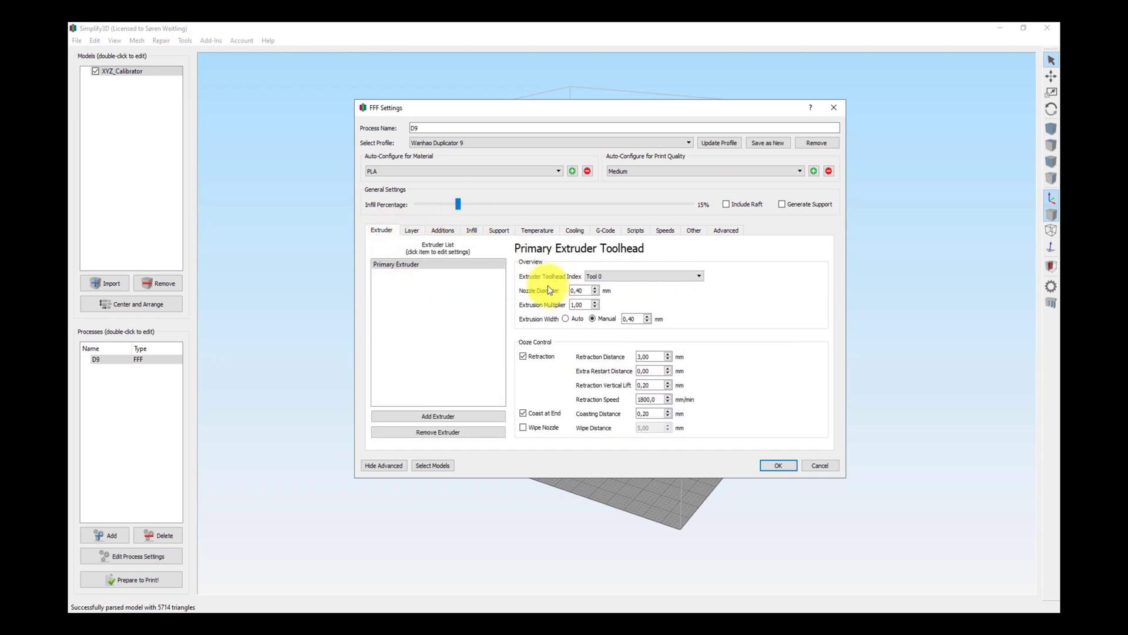
{"action": "left_click", "coordinate": [444, 231]}
{"action": "left_click", "coordinate": [412, 230]}
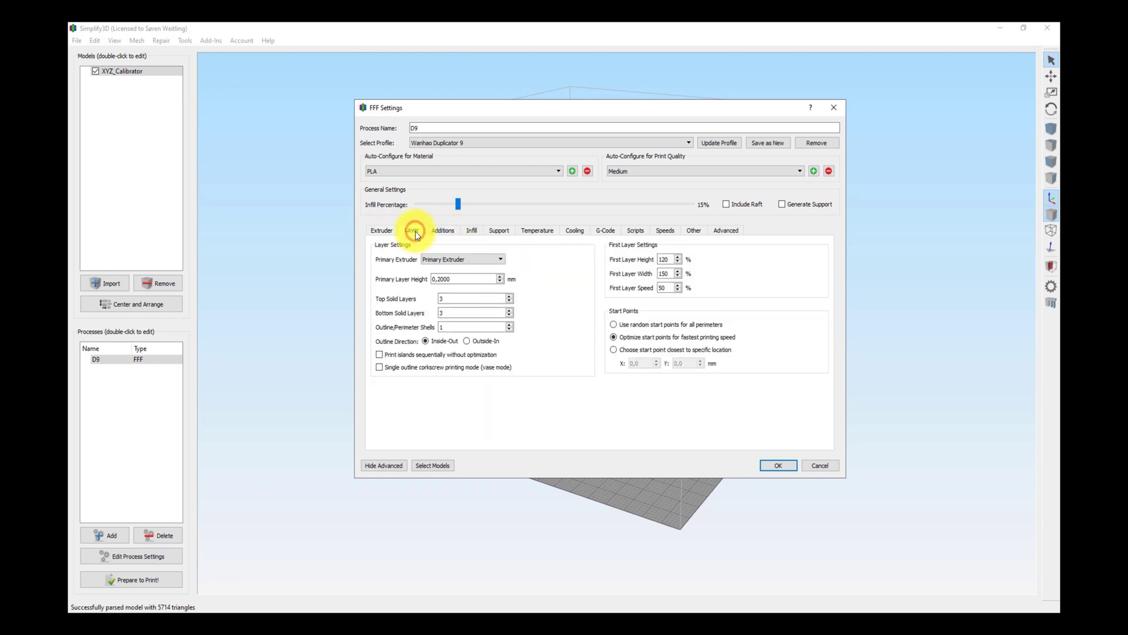
{"action": "left_click", "coordinate": [666, 230]}
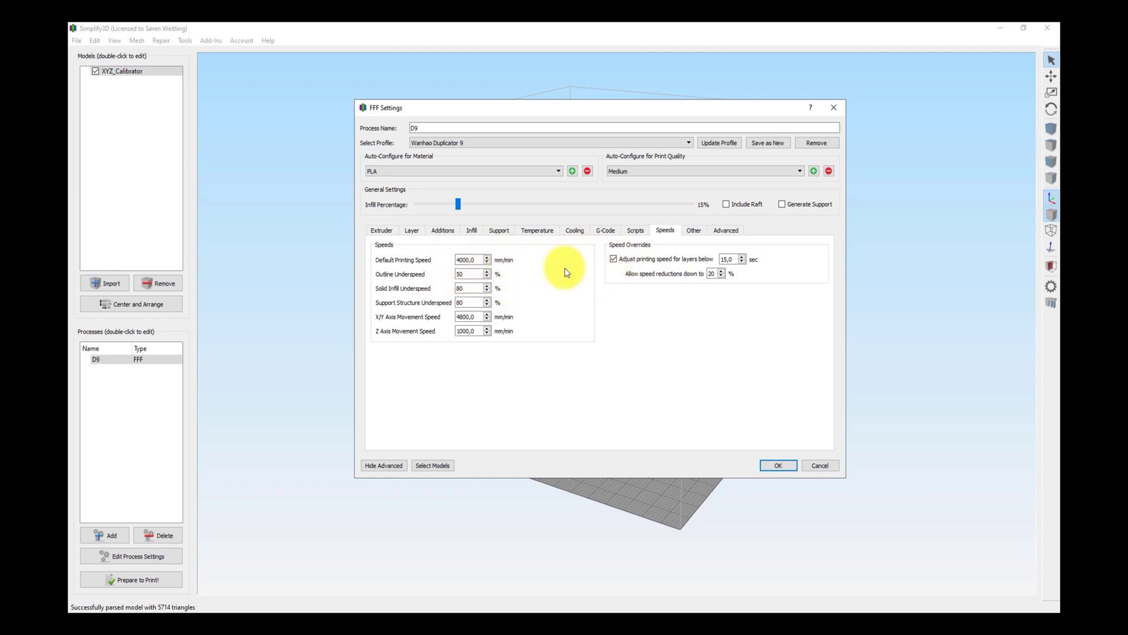
{"action": "left_click", "coordinate": [780, 467]}
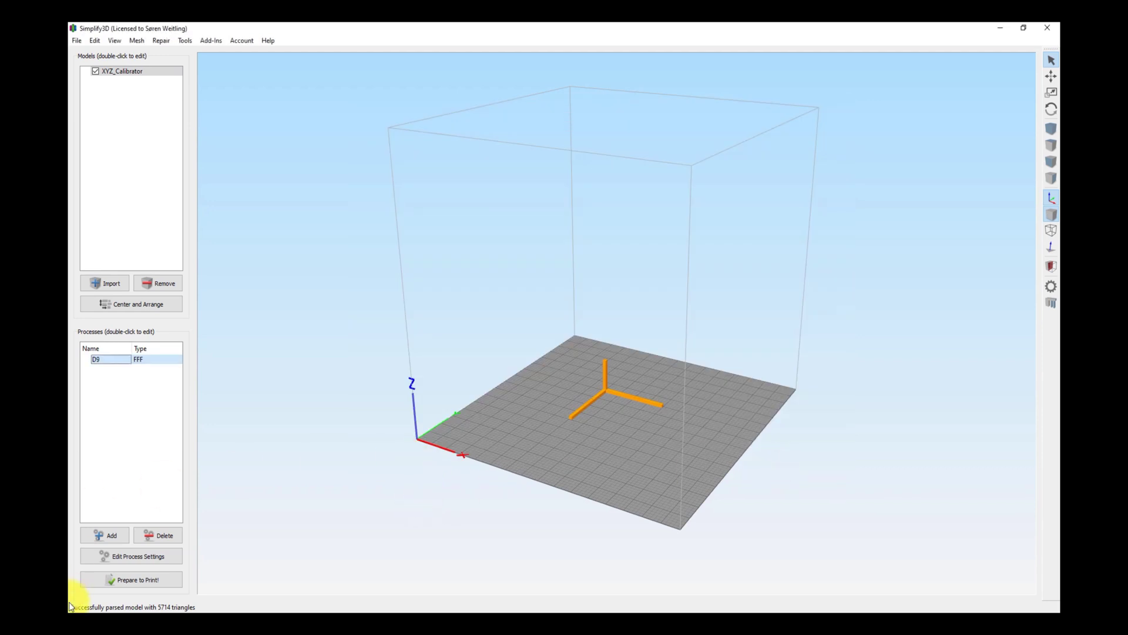
Slice the XYZ_Calibrator model with Prepare to Print! and view the toolpath preview
{"action": "left_click", "coordinate": [150, 581]}
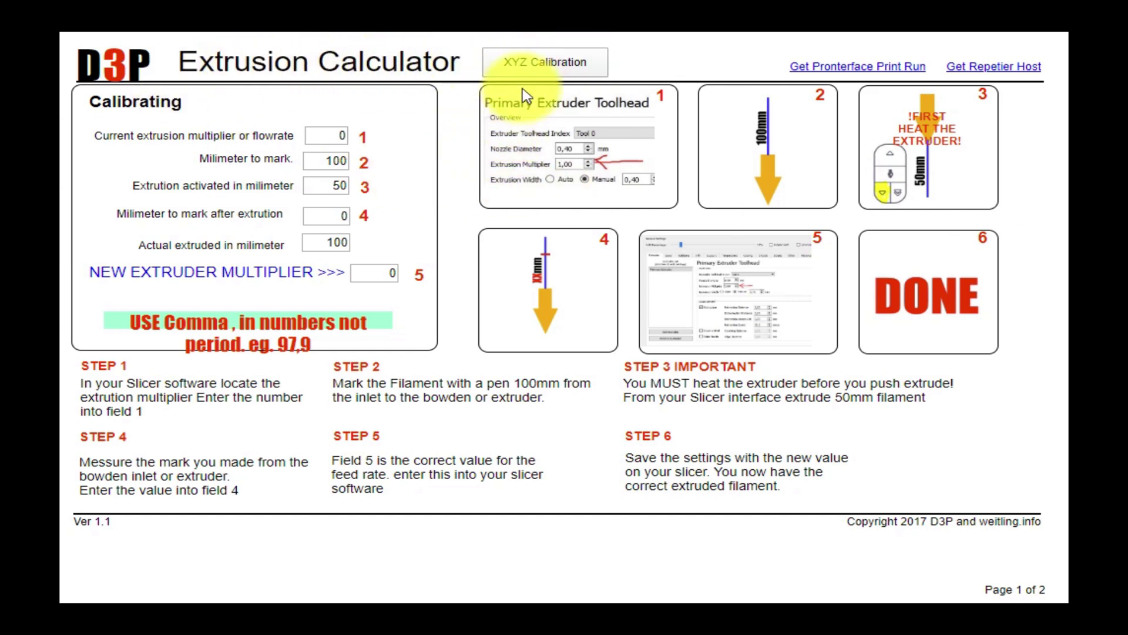
In the XYZ calculator, enter measured lengths X 99,96, Y 100,15 and Z 50,10
{"action": "left_click", "coordinate": [548, 67]}
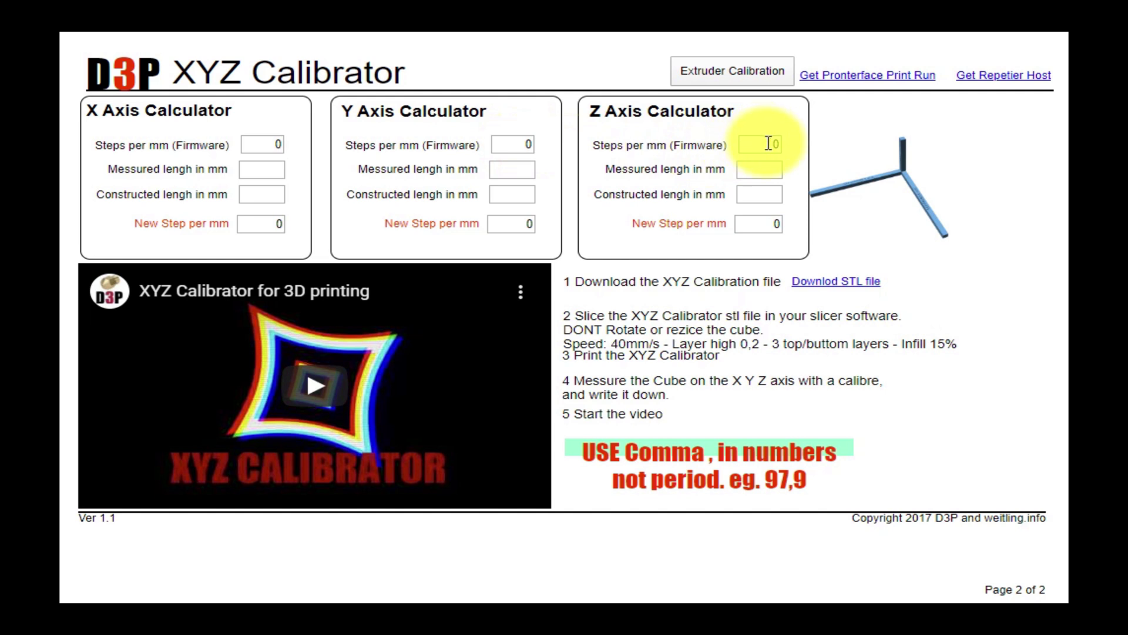
{"action": "left_click", "coordinate": [264, 173]}
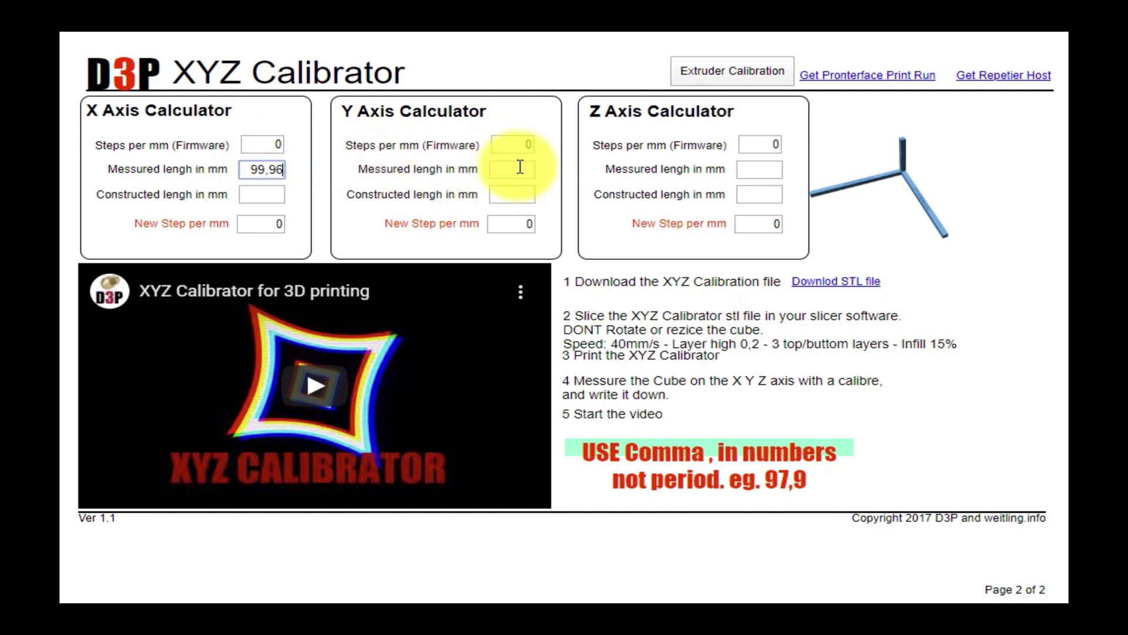
{"action": "left_click", "coordinate": [267, 194]}
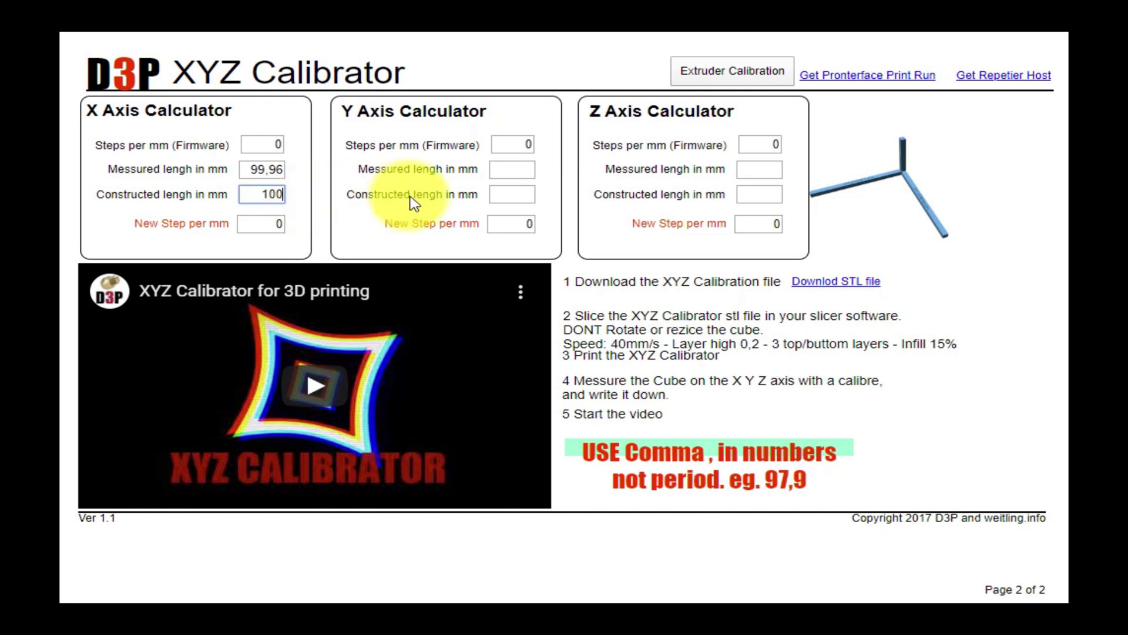
{"action": "left_click", "coordinate": [510, 169]}
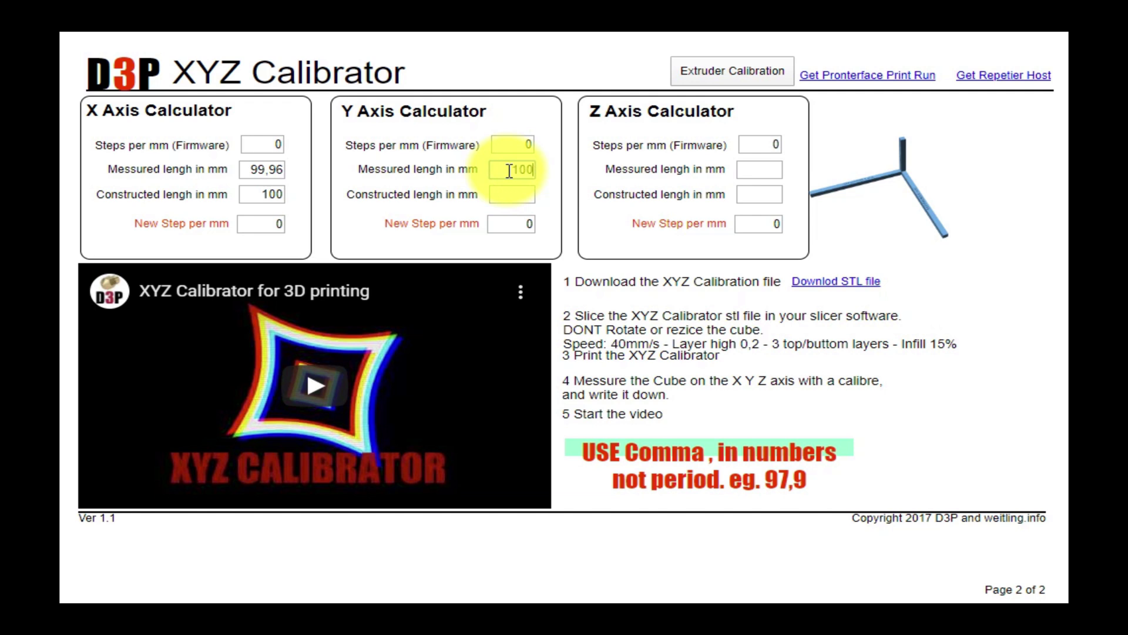
{"action": "type", "text": "100,15"}
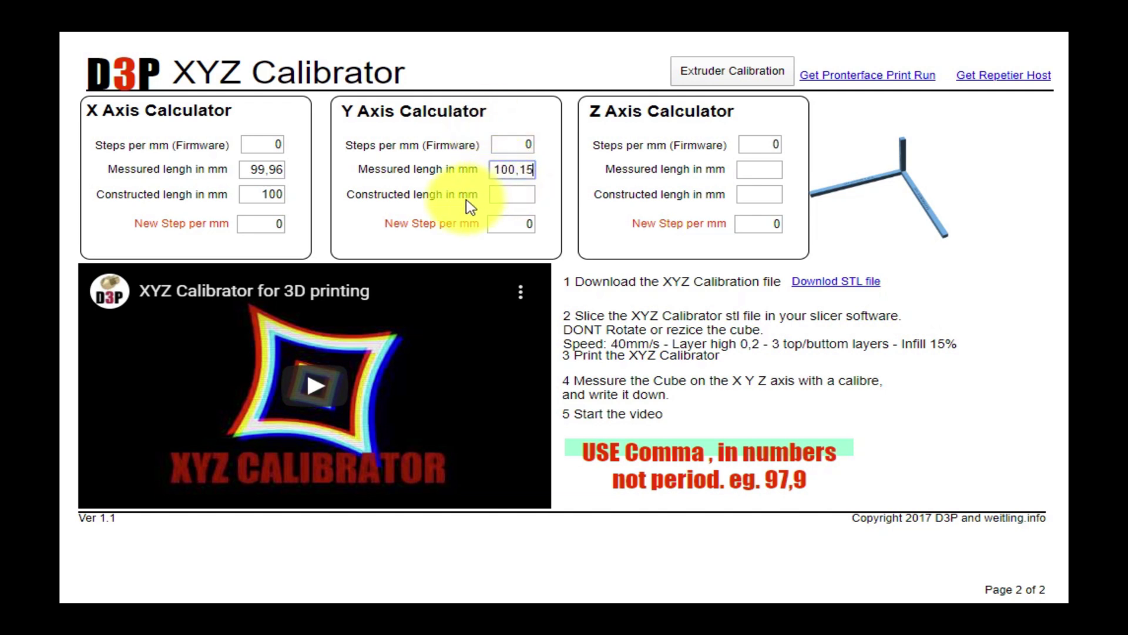
{"action": "left_click", "coordinate": [512, 193]}
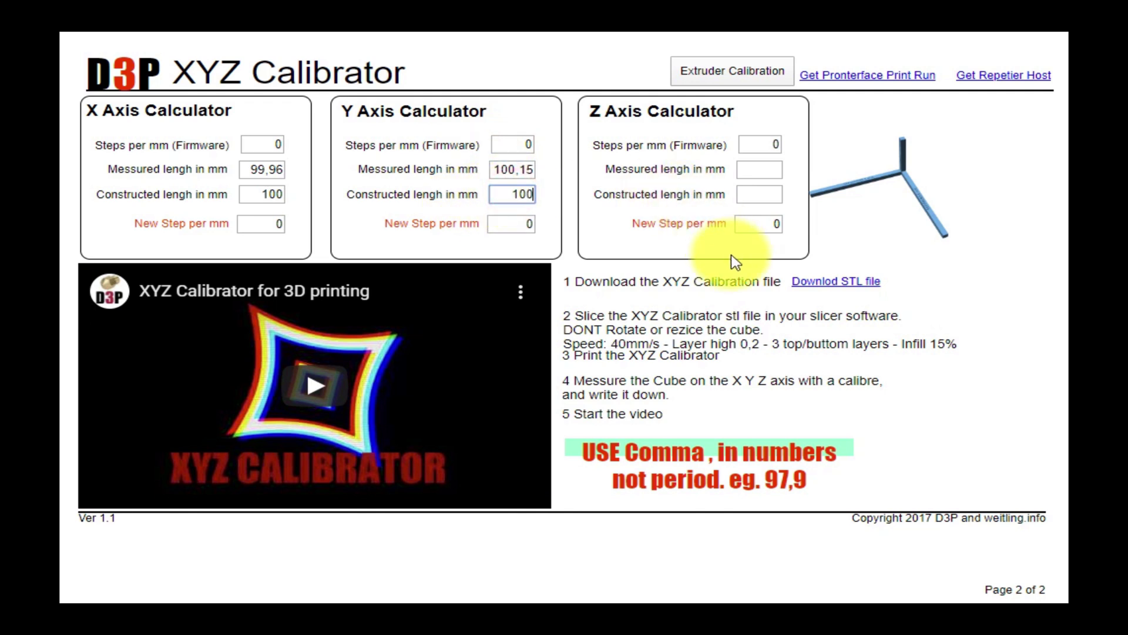
{"action": "left_click", "coordinate": [769, 168]}
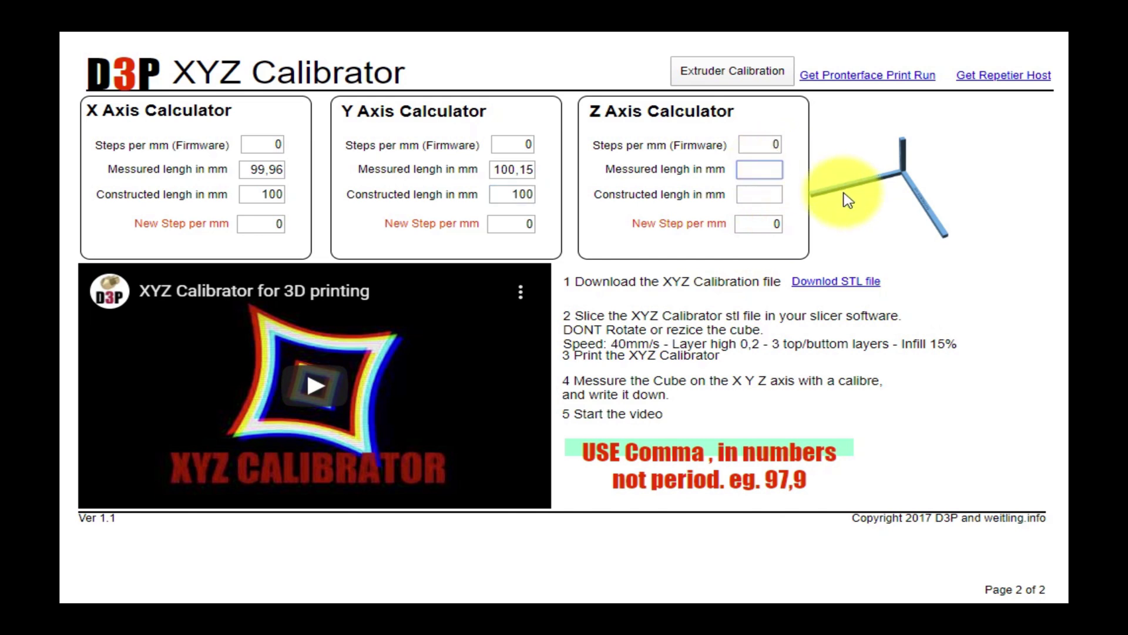
{"action": "type", "text": "50.10"}
{"action": "left_click", "coordinate": [765, 197]}
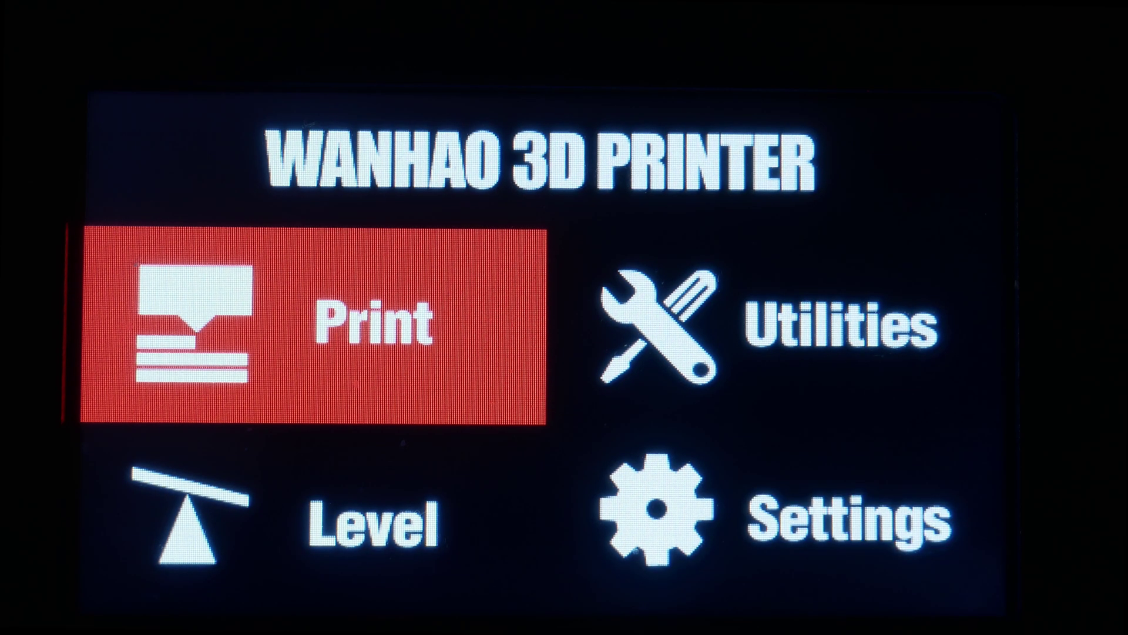
Open Settings > Motor settings to read steps per mm X 79.9, Y 80.1, Z 400.0, E 114.9
{"action": "left_click", "coordinate": [657, 508]}
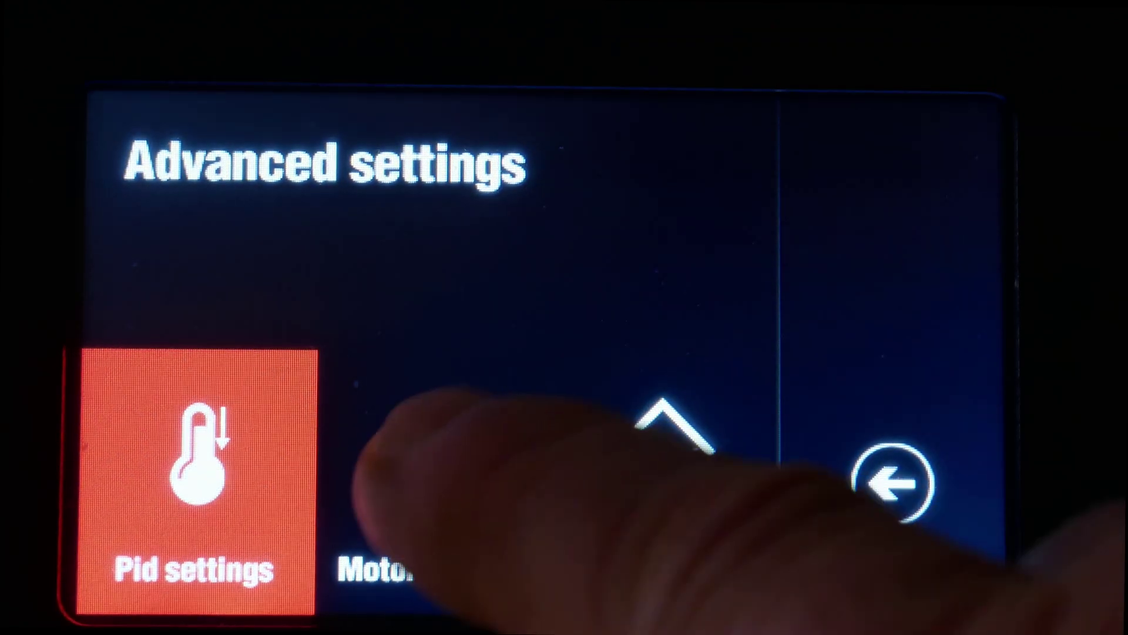
{"action": "left_click", "coordinate": [376, 482]}
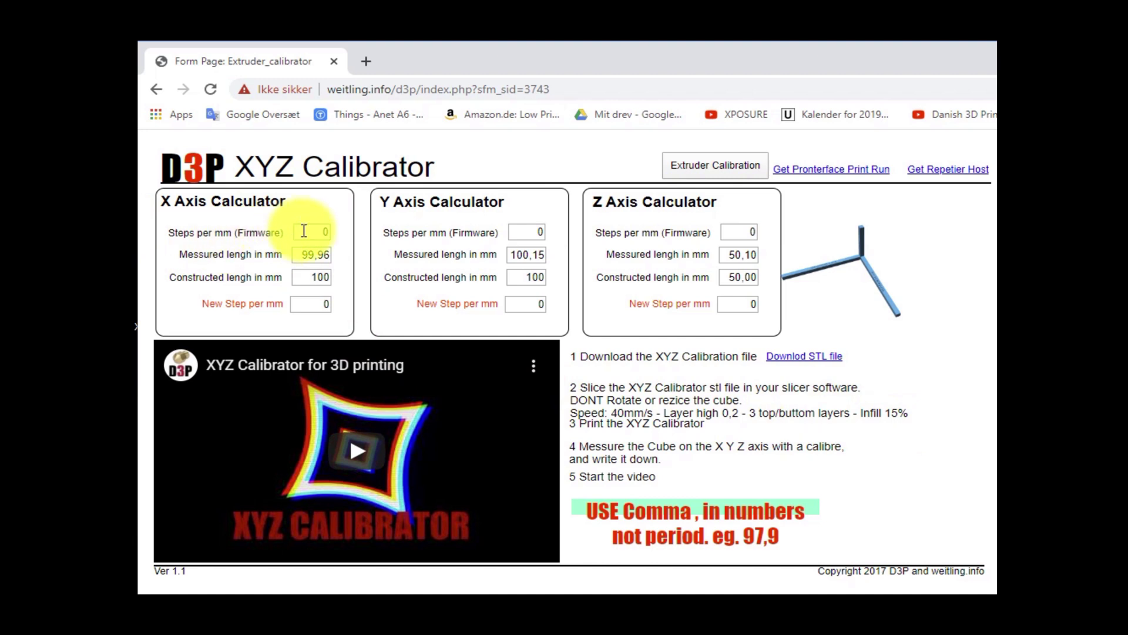
Enter firmware steps per mm of 74,96 for X, 80,10 for Y and 400 for Z
{"action": "left_click", "coordinate": [323, 231]}
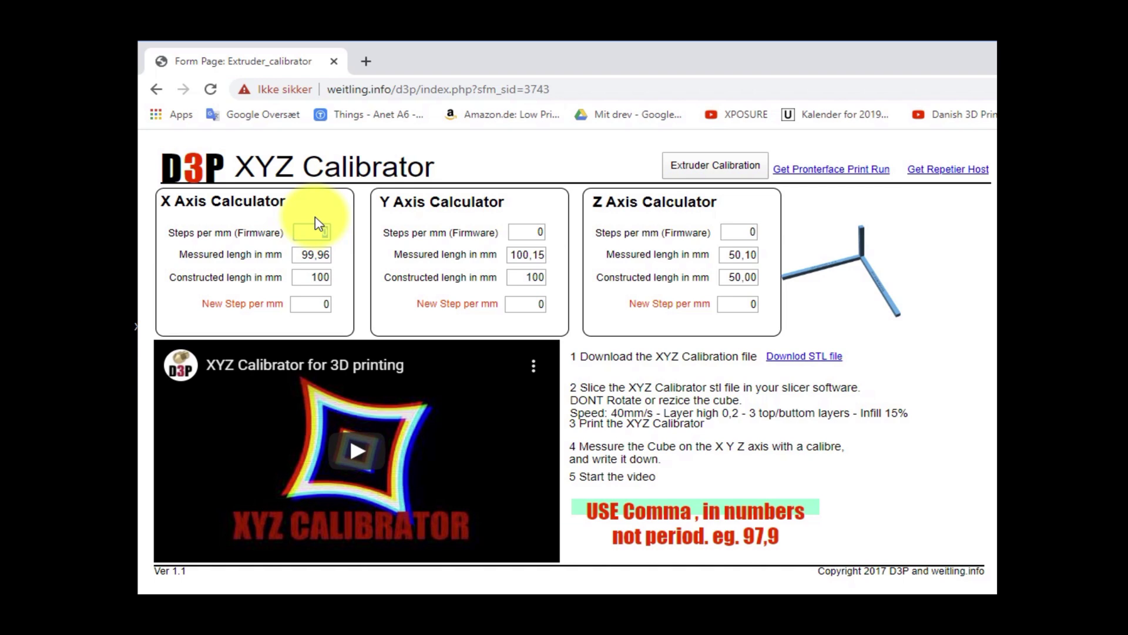
{"action": "type", "text": "74,96"}
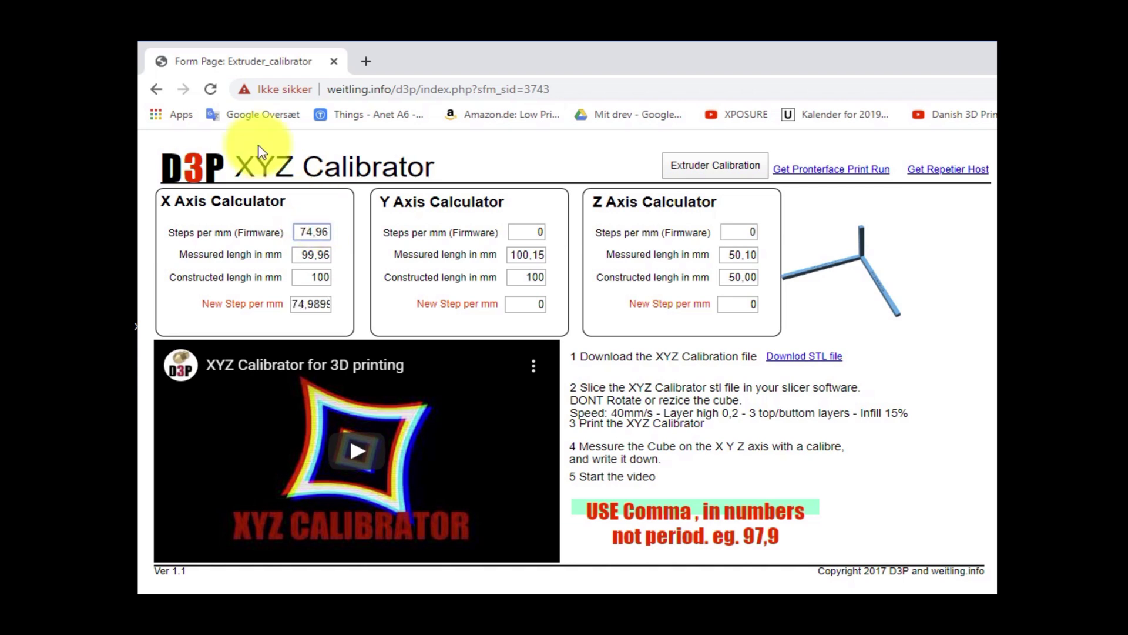
{"action": "double_click", "coordinate": [529, 233]}
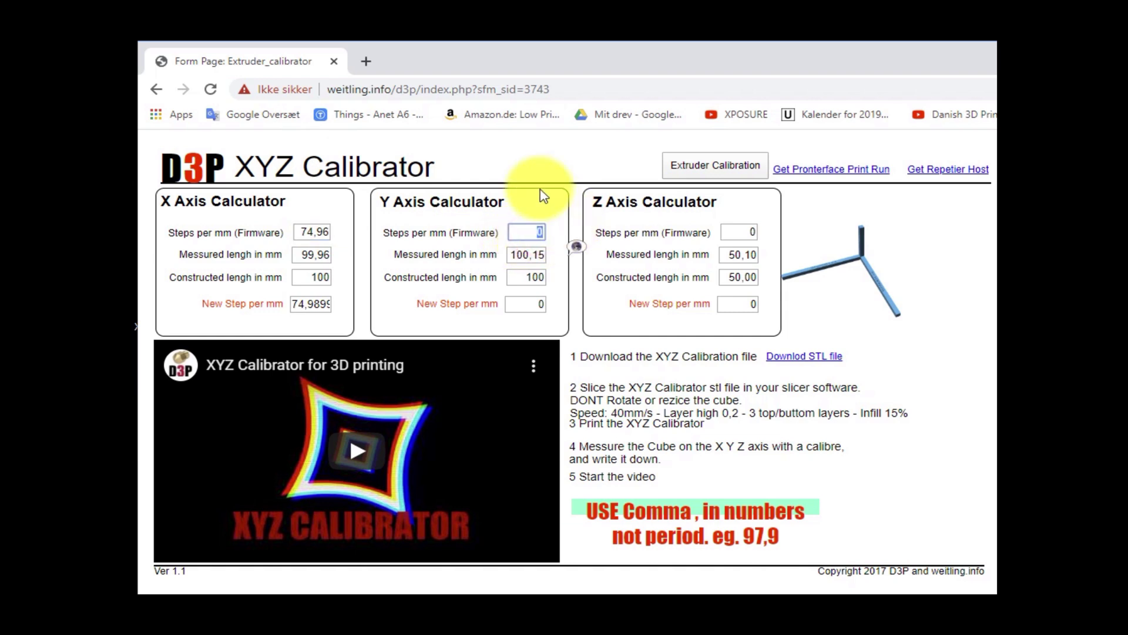
{"action": "type", "text": "80,10"}
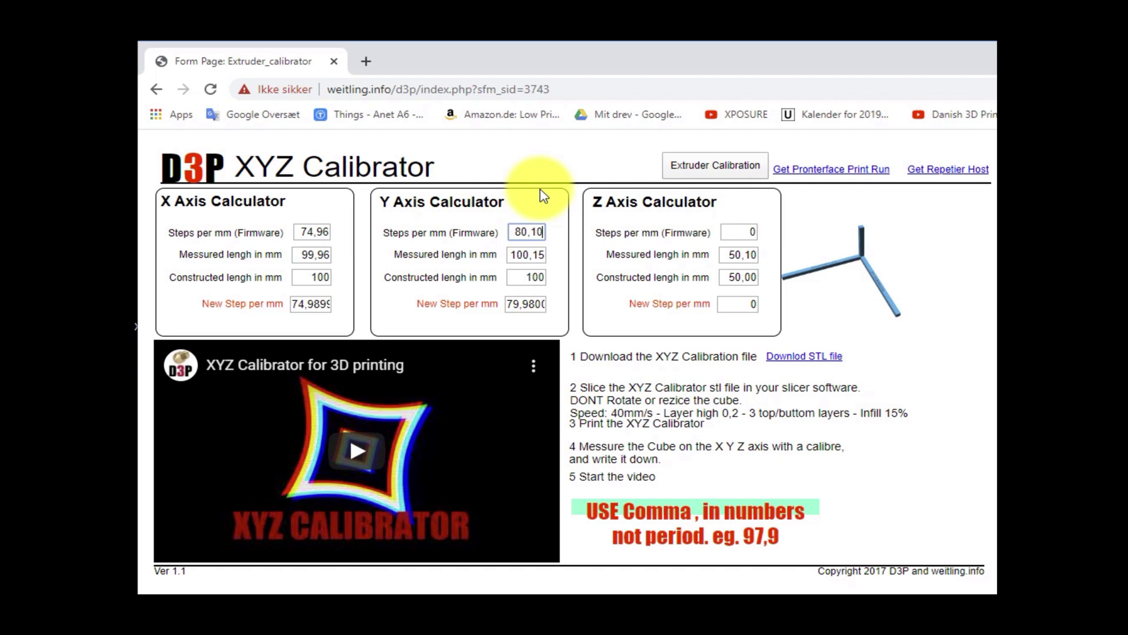
{"action": "double_click", "coordinate": [744, 232]}
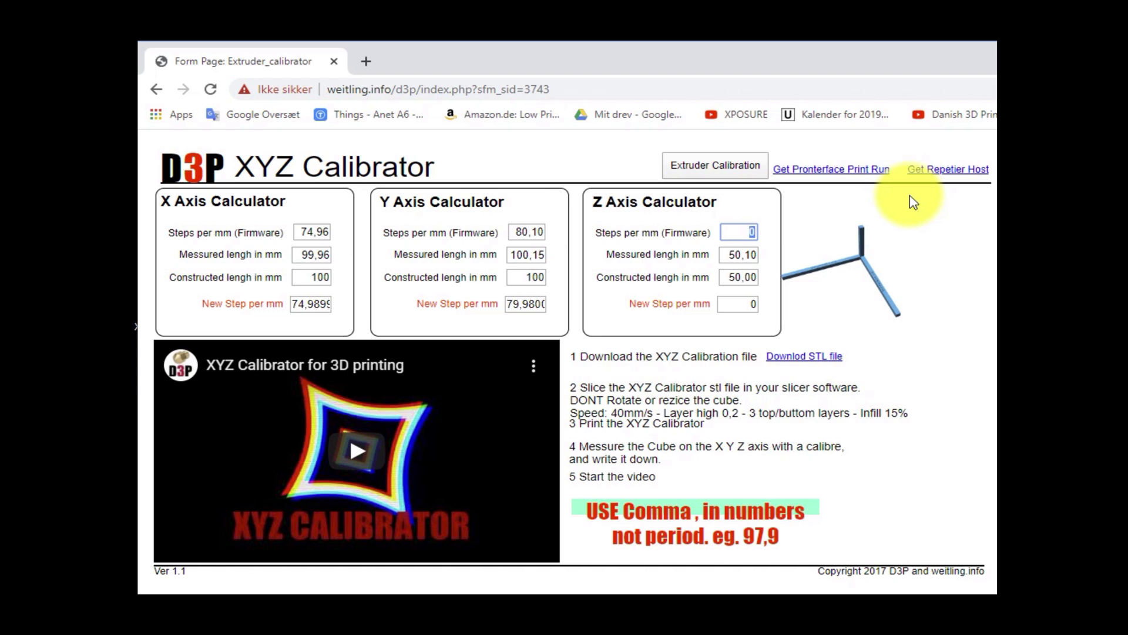
{"action": "type", "text": "400"}
{"action": "left_click", "coordinate": [940, 261]}
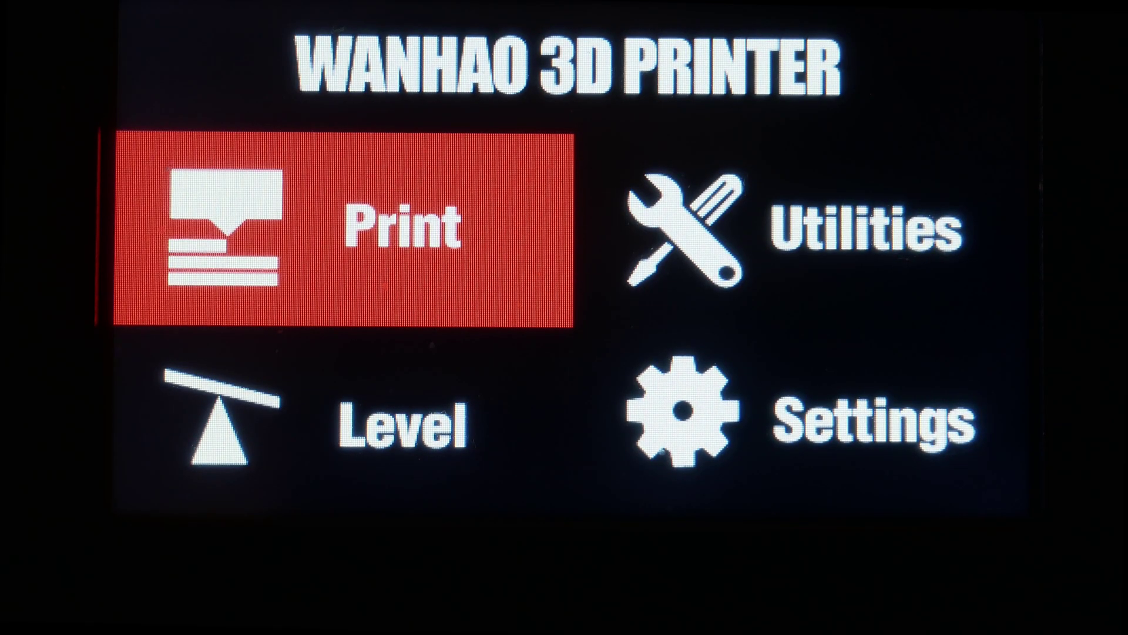
Open Motor settings and lower Y steps per mm from 80.1 to 80.0
{"action": "left_click", "coordinate": [869, 418]}
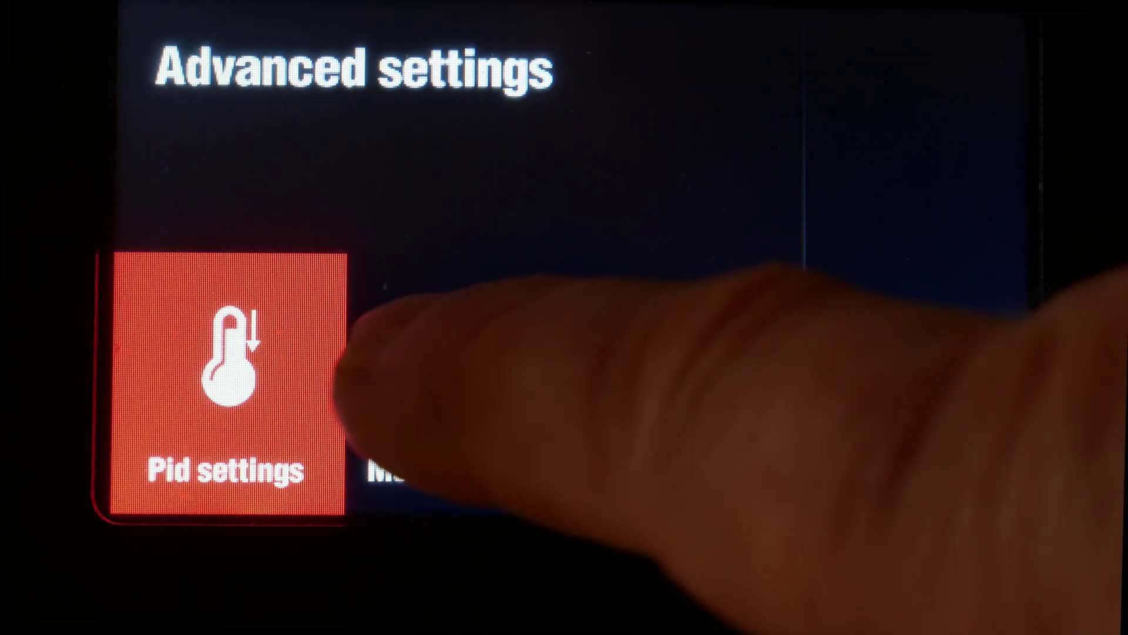
{"action": "left_click", "coordinate": [463, 382]}
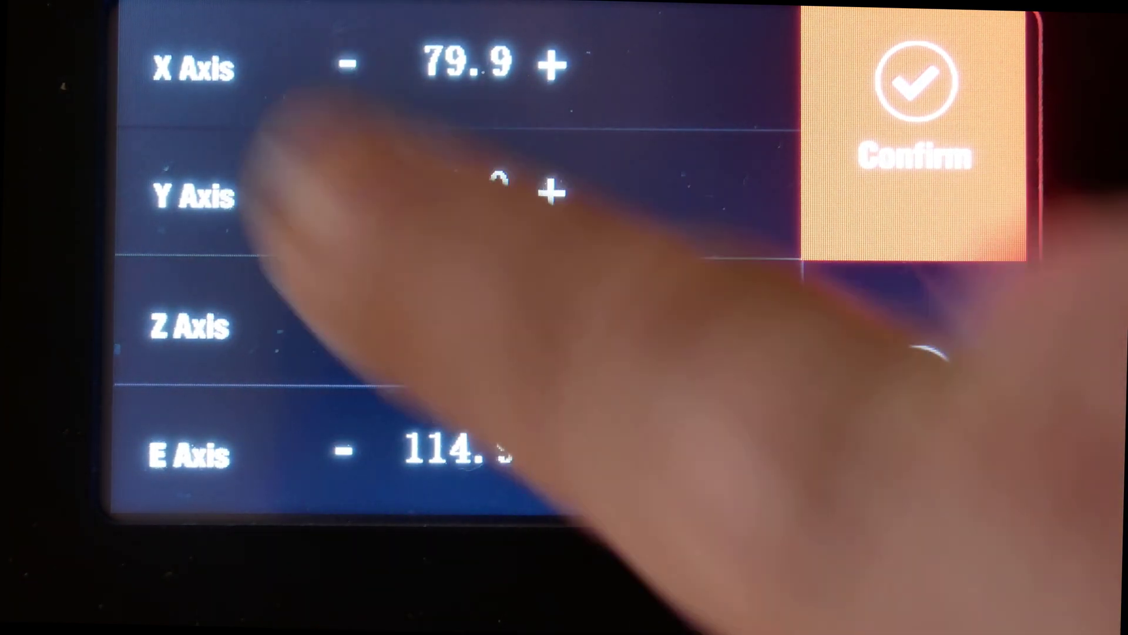
{"action": "left_click", "coordinate": [346, 191]}
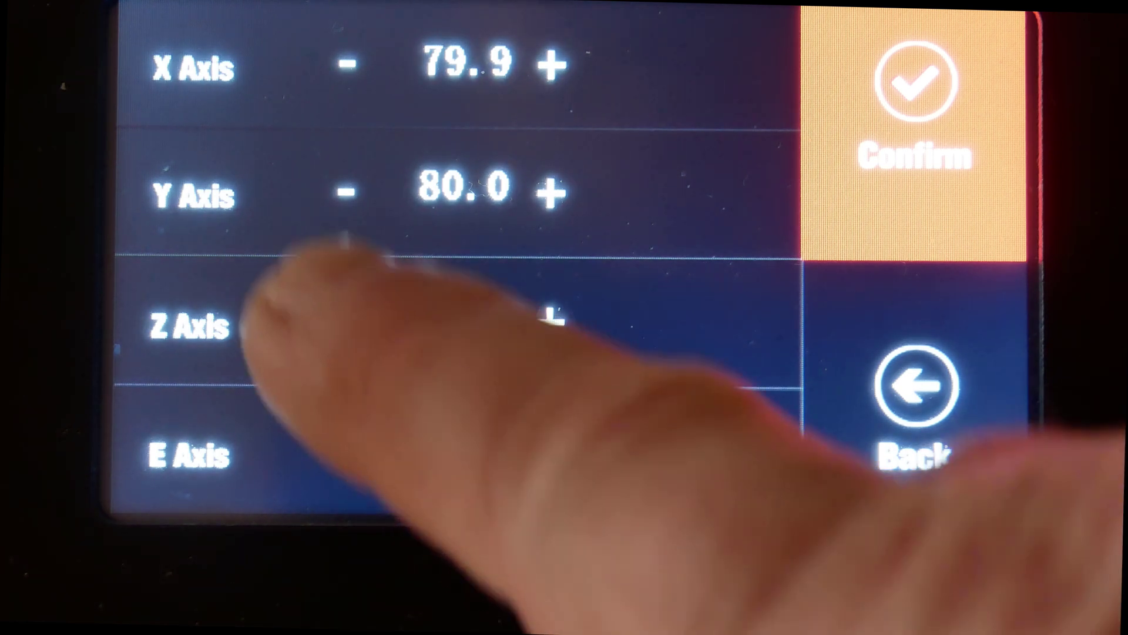
Step Z steps per mm down to 399.2 and confirm the new motor values
{"action": "left_click", "coordinate": [345, 320]}
{"action": "left_click", "coordinate": [345, 320]}
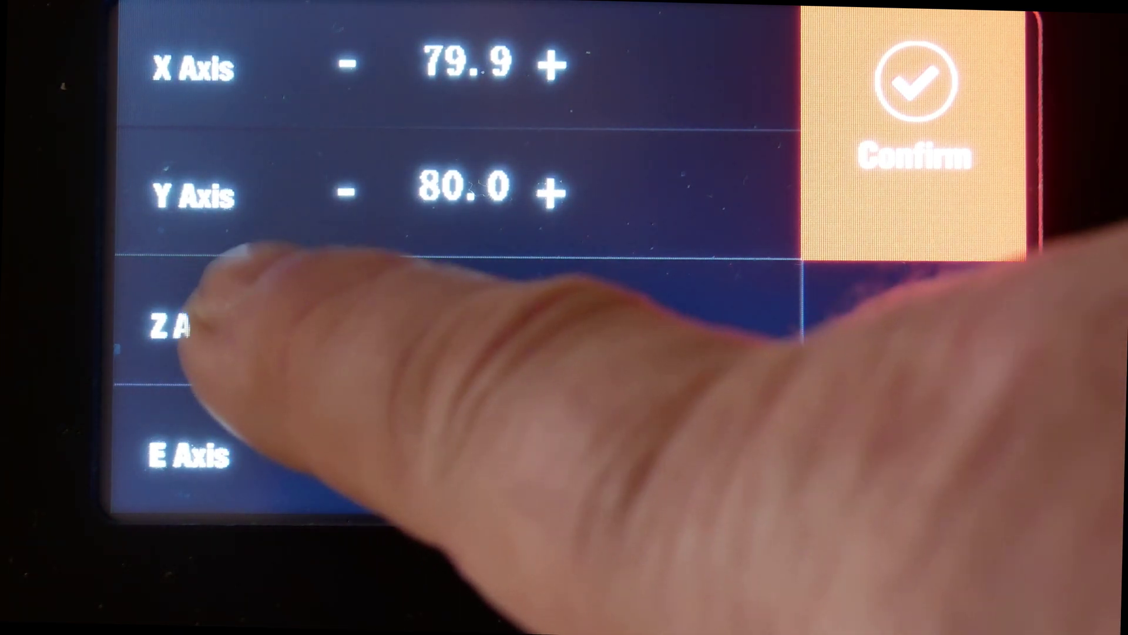
{"action": "left_click", "coordinate": [345, 320]}
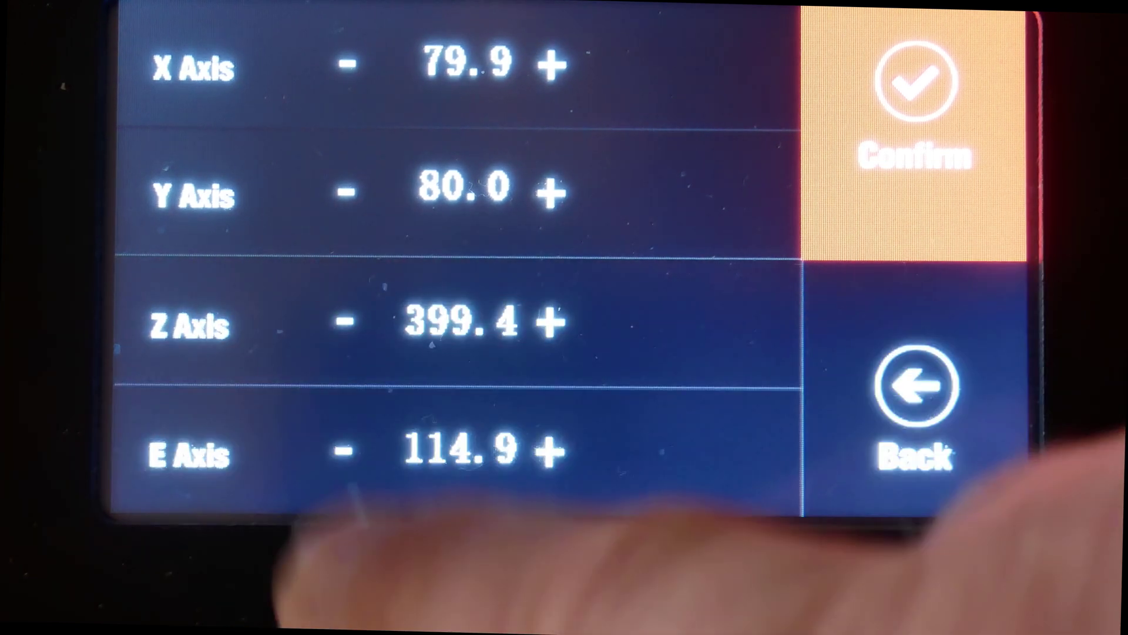
{"action": "left_click", "coordinate": [345, 321]}
{"action": "left_click", "coordinate": [345, 321]}
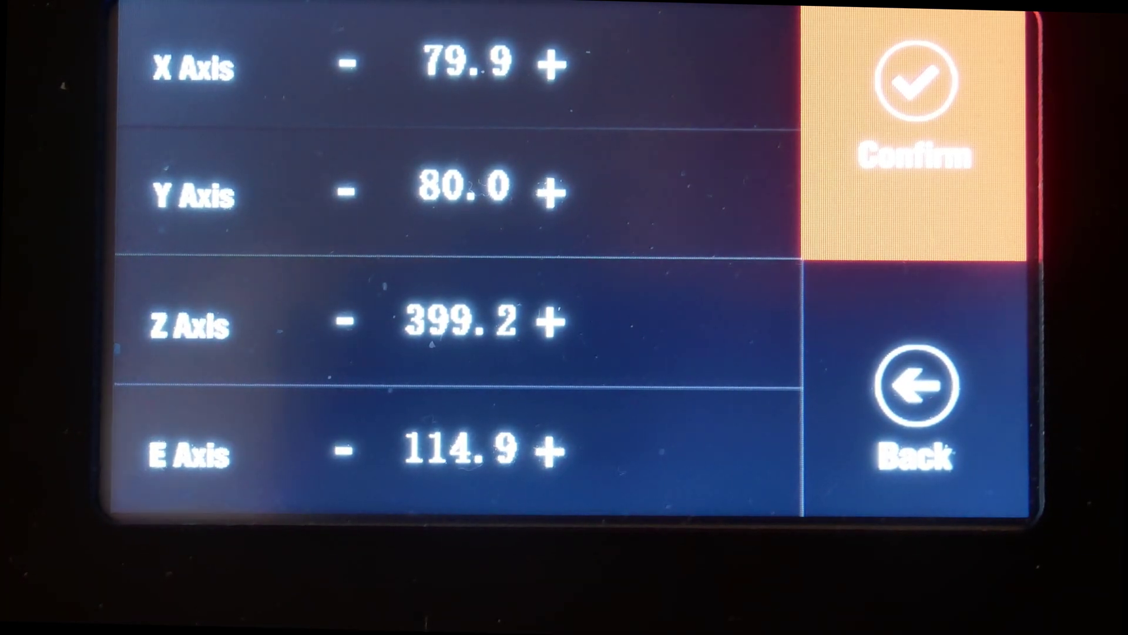
{"action": "left_click", "coordinate": [934, 94]}
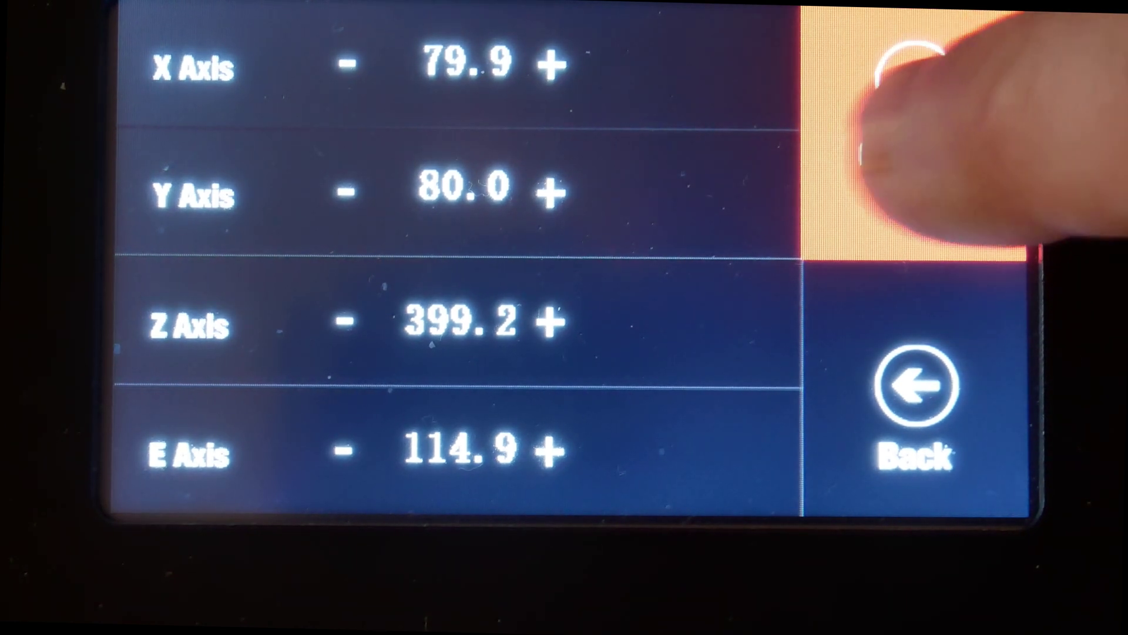
{"action": "left_click", "coordinate": [864, 97]}
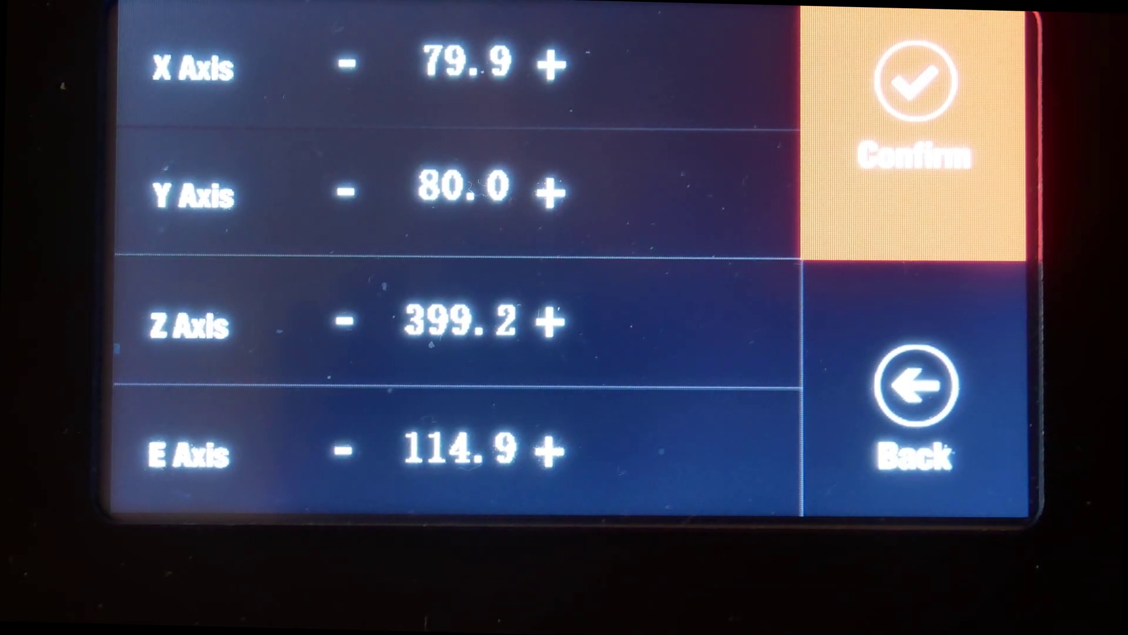
Reopen Motor settings to verify Y 80.0 and Z 399.2 were saved
{"action": "left_click", "coordinate": [899, 393]}
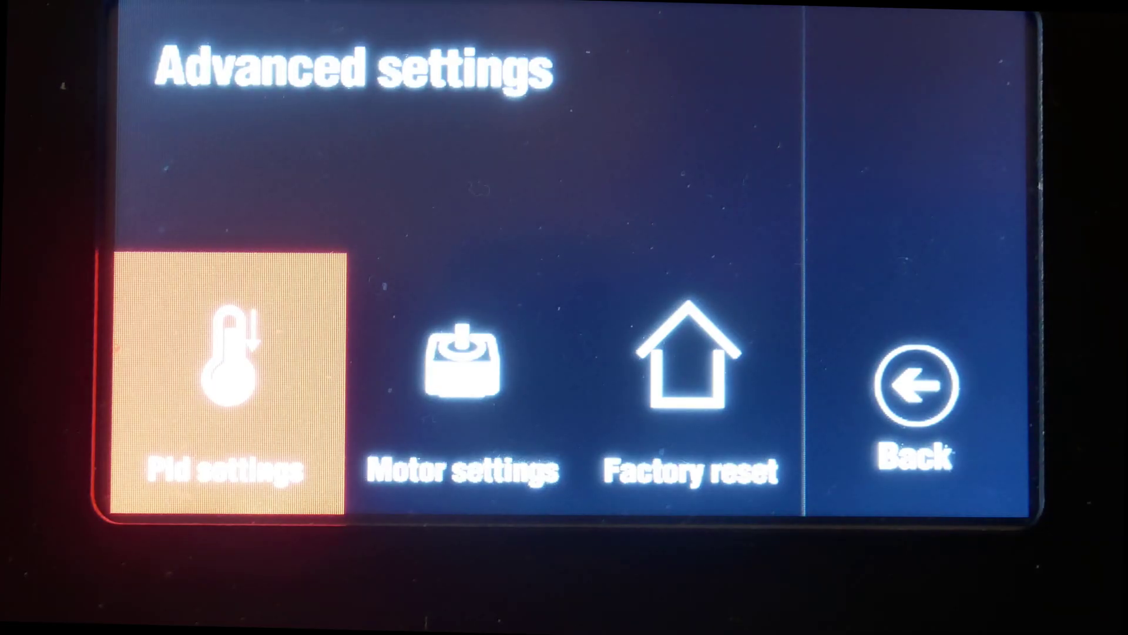
{"action": "left_click", "coordinate": [470, 364]}
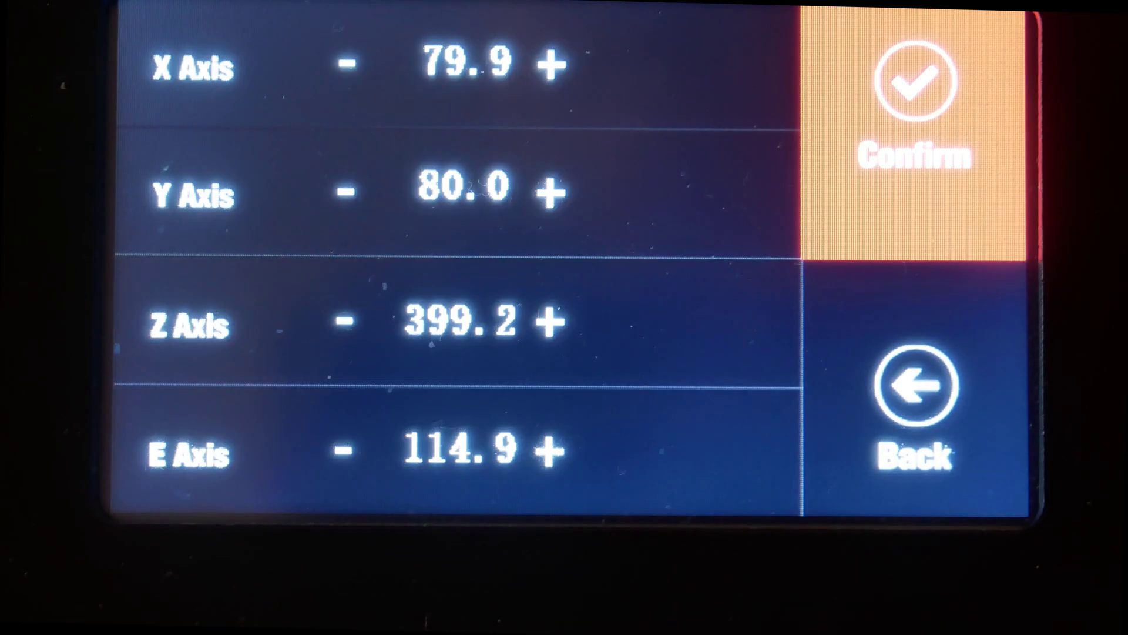